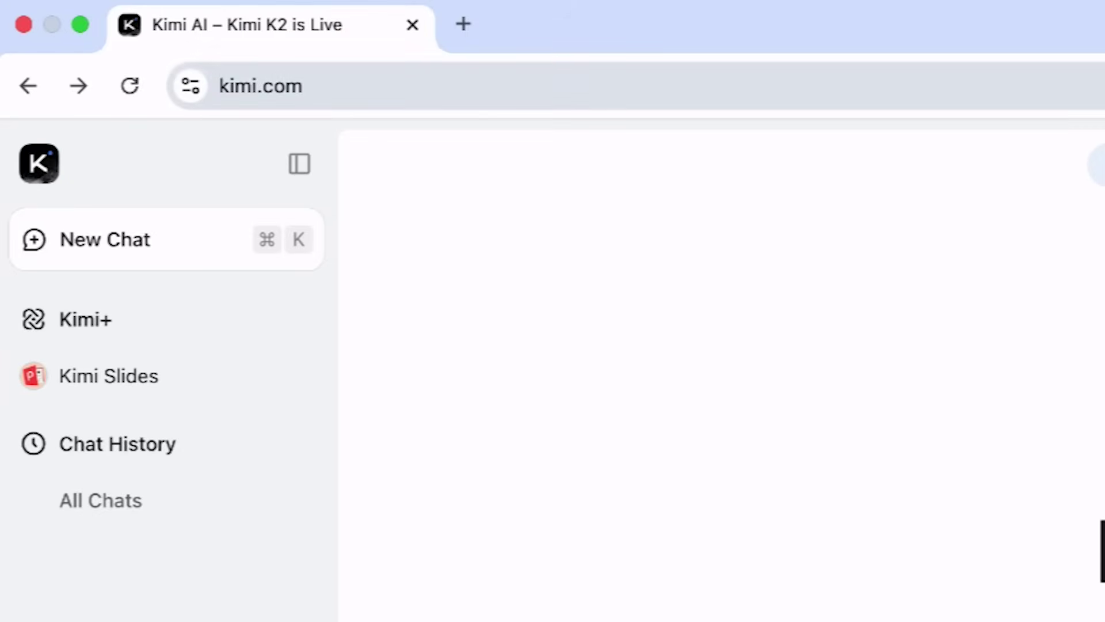
- Check the available chat models and select K2, the flagship model
left_click(198, 16)
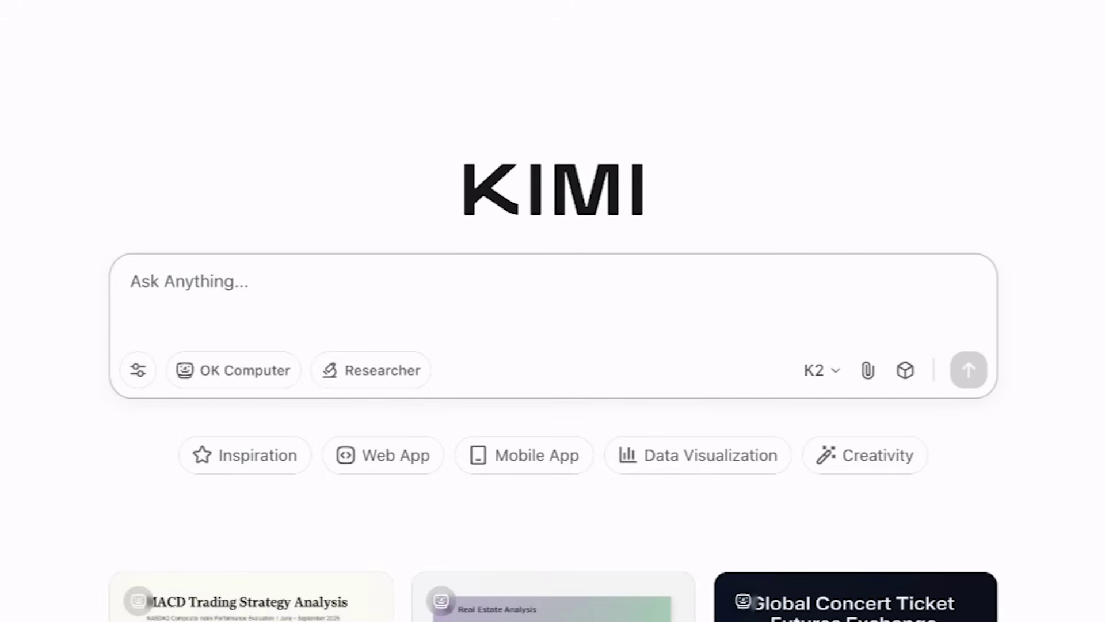
left_click(821, 370)
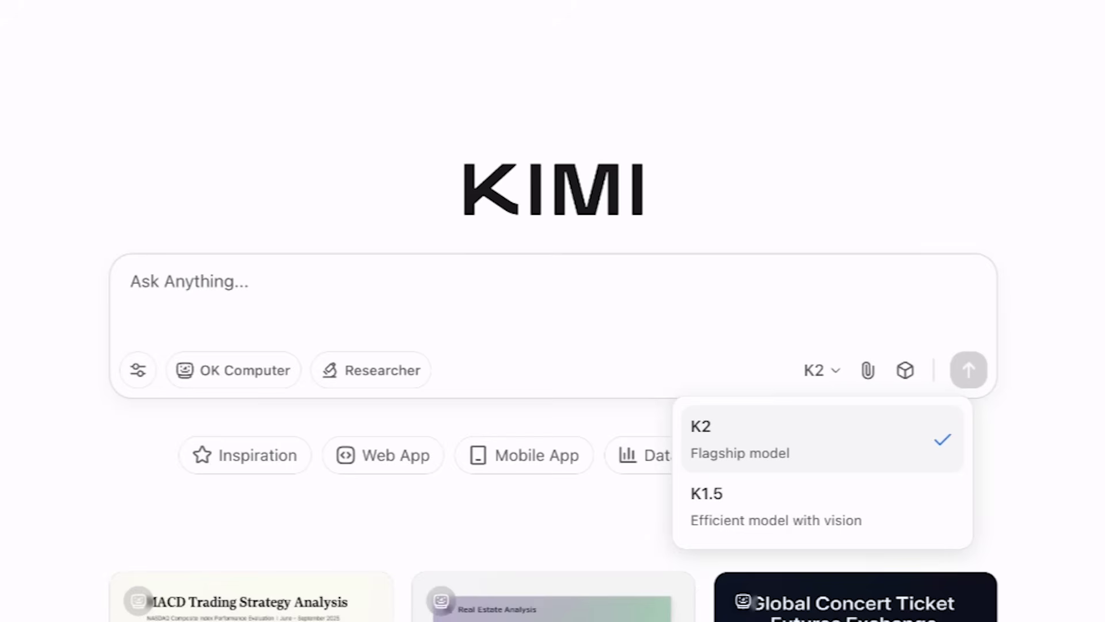
left_click(822, 439)
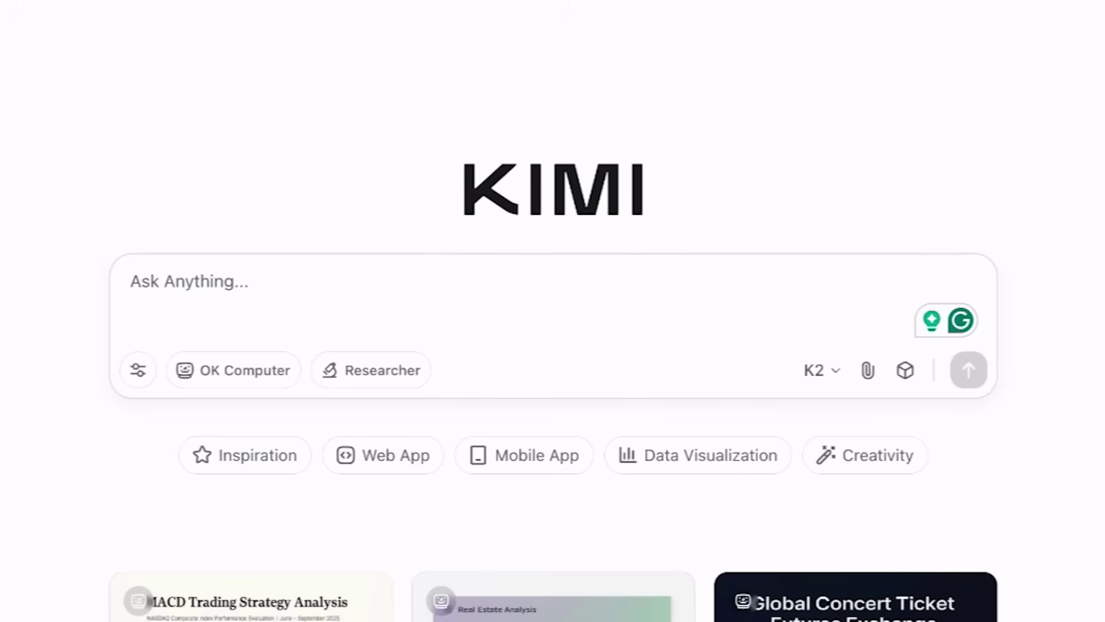
- Submit a prompt requesting a magnesium alloys research paper introduction with in-text citations, a proper reference list, and genuine, clickable references
left_click(130, 281)
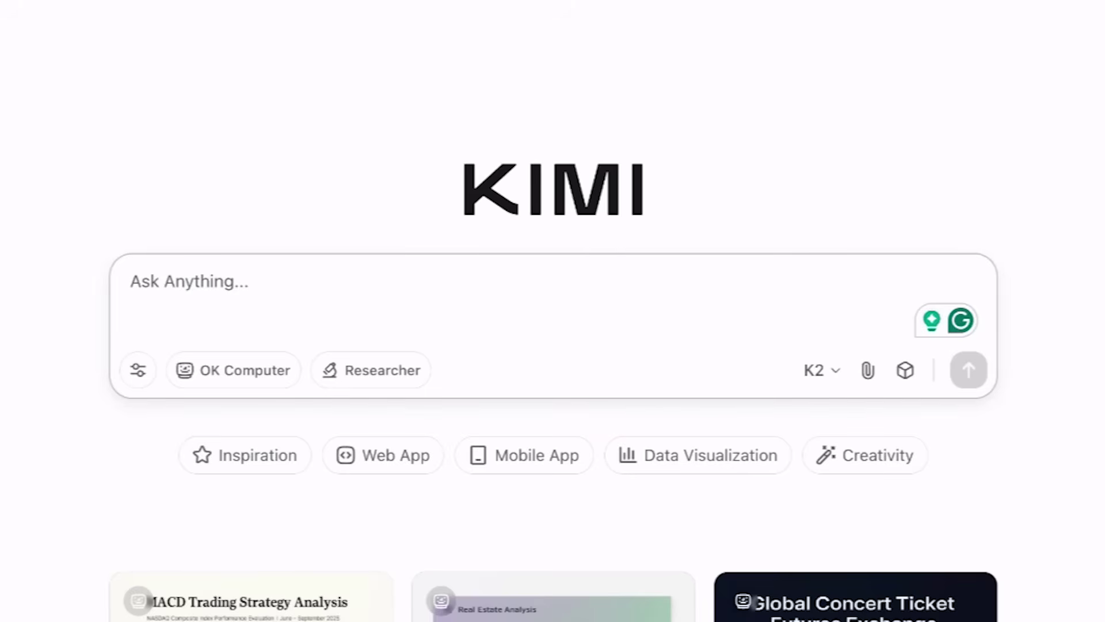
type("Write an introduction for a research paper on magnesium alloys with in-text citations and a proper reference list. Please ensure all references are genuine and clickable.")
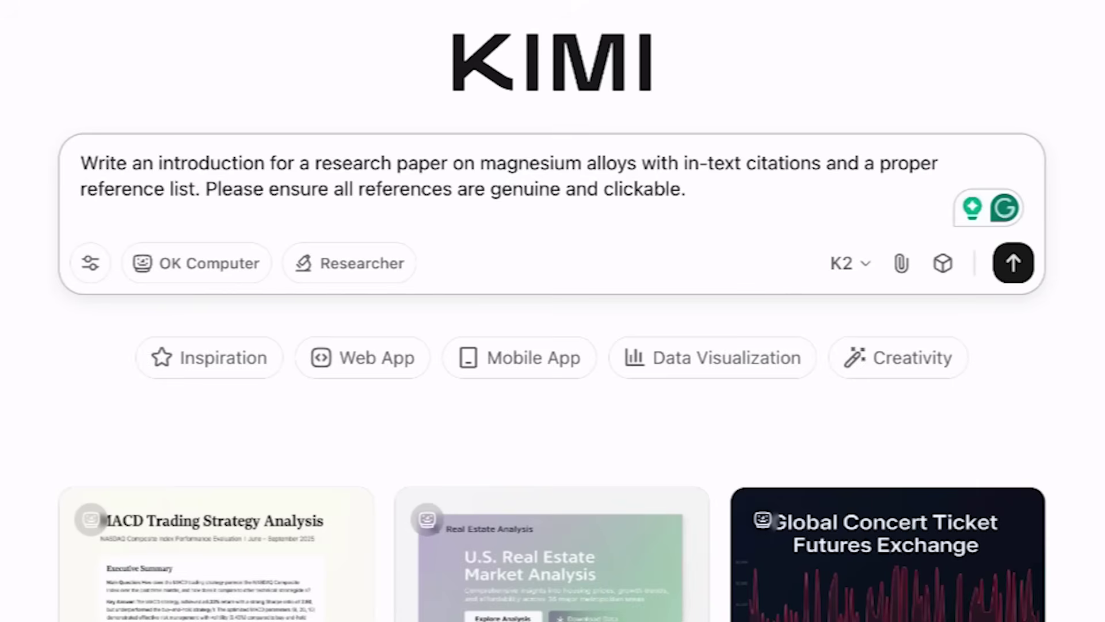
left_click_drag(481, 163, 686, 189)
left_click(686, 188)
left_click(205, 188)
left_click_drag(205, 188, 687, 188)
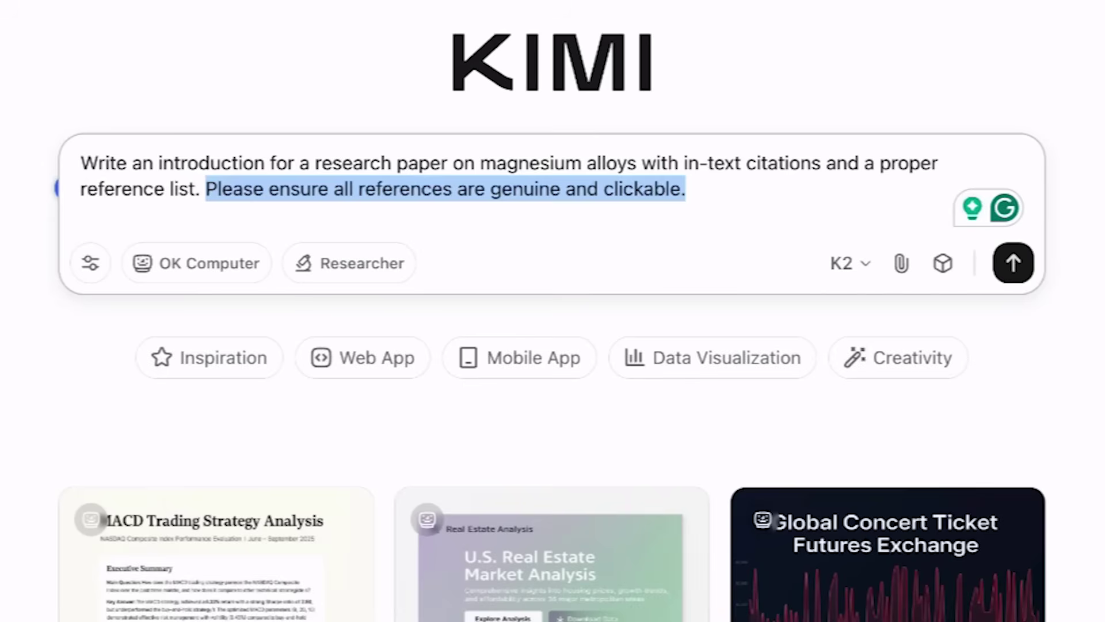
left_click(686, 189)
left_click(1013, 263)
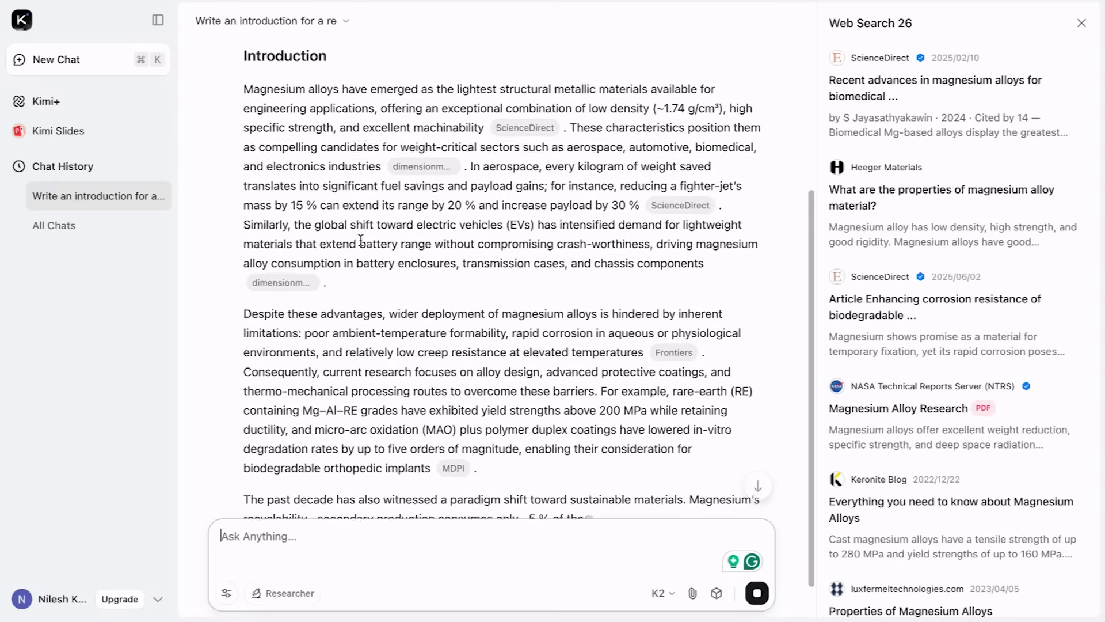
- Review the generated magnesium alloys introduction, its in-text citations and its reference list
scroll(361, 240, "up", 1)
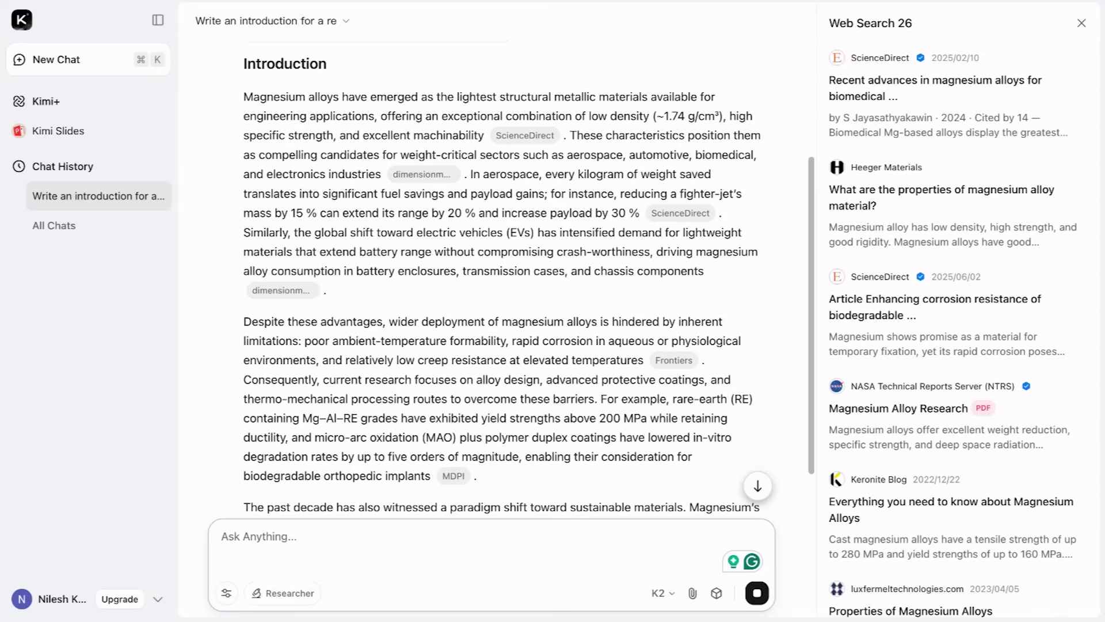
scroll(495, 288, "up", 1)
left_click_drag(243, 143, 649, 477)
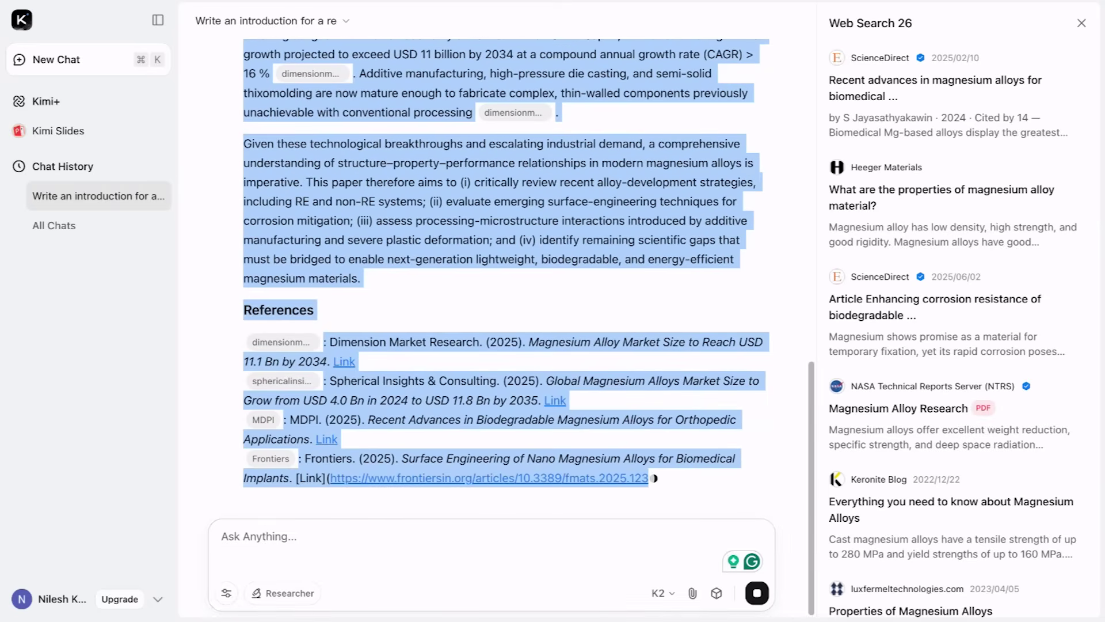
scroll(500, 278, "up", 6)
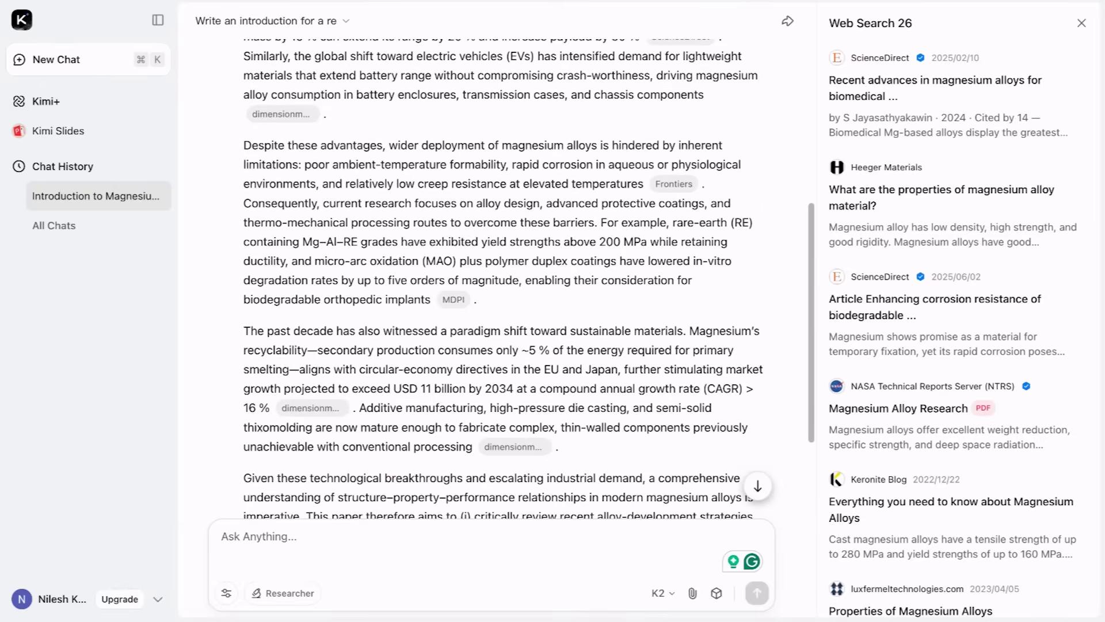
scroll(500, 278, "up", 7)
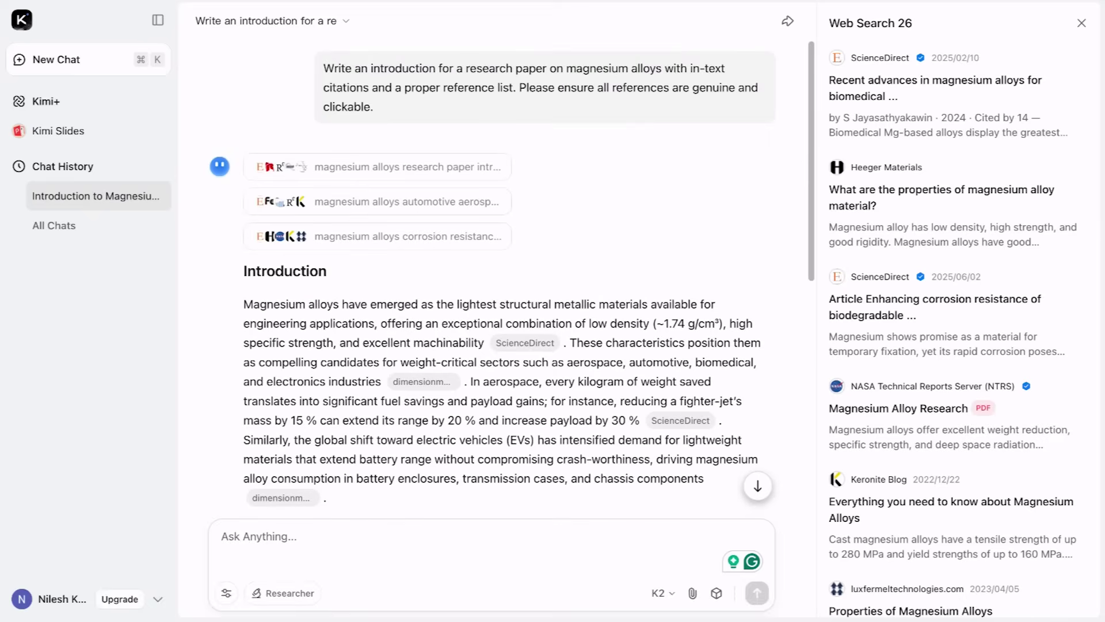
scroll(507, 276, "down", 1)
scroll(507, 276, "down", 3)
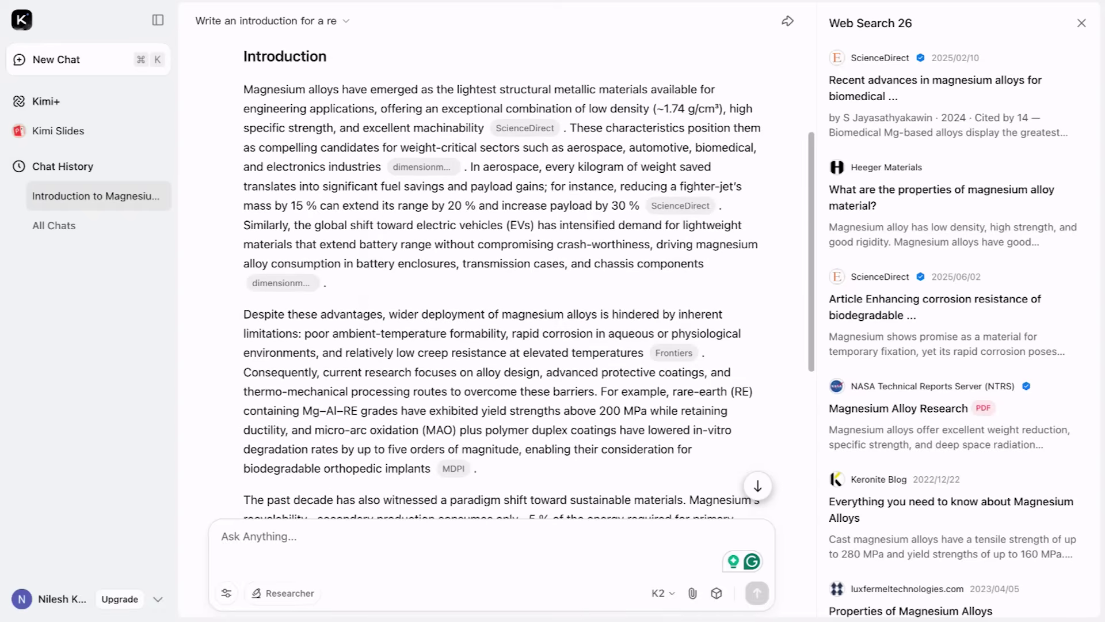
- Check the source article behind the first ScienceDirect citation, close it, and read the rest of the introduction
left_click(525, 127)
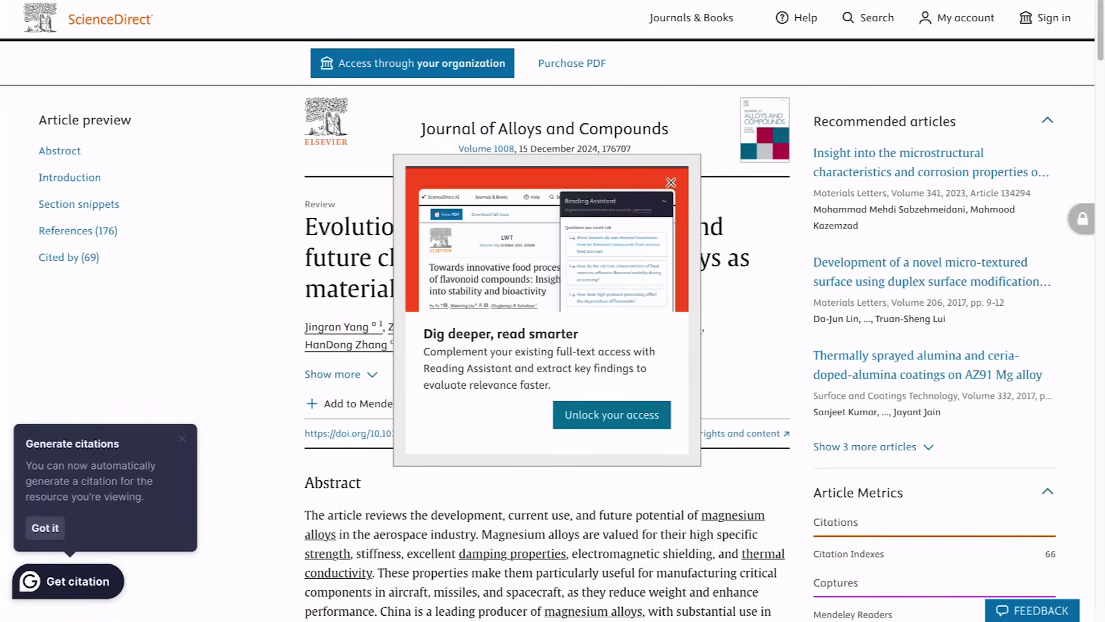
key("ctrl+w")
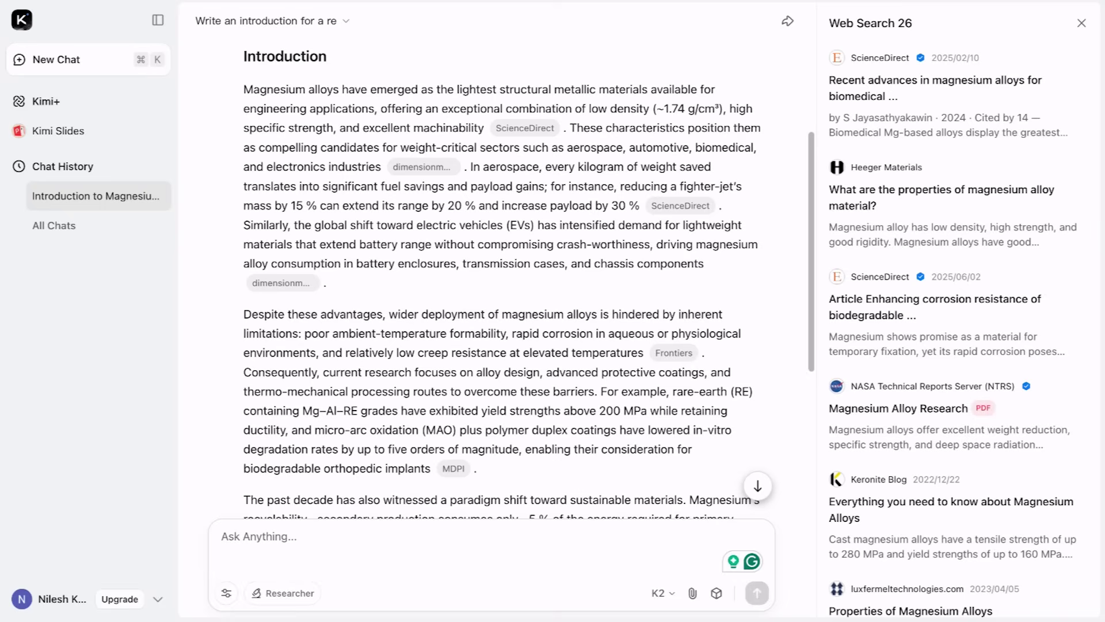
scroll(501, 276, "down", 5)
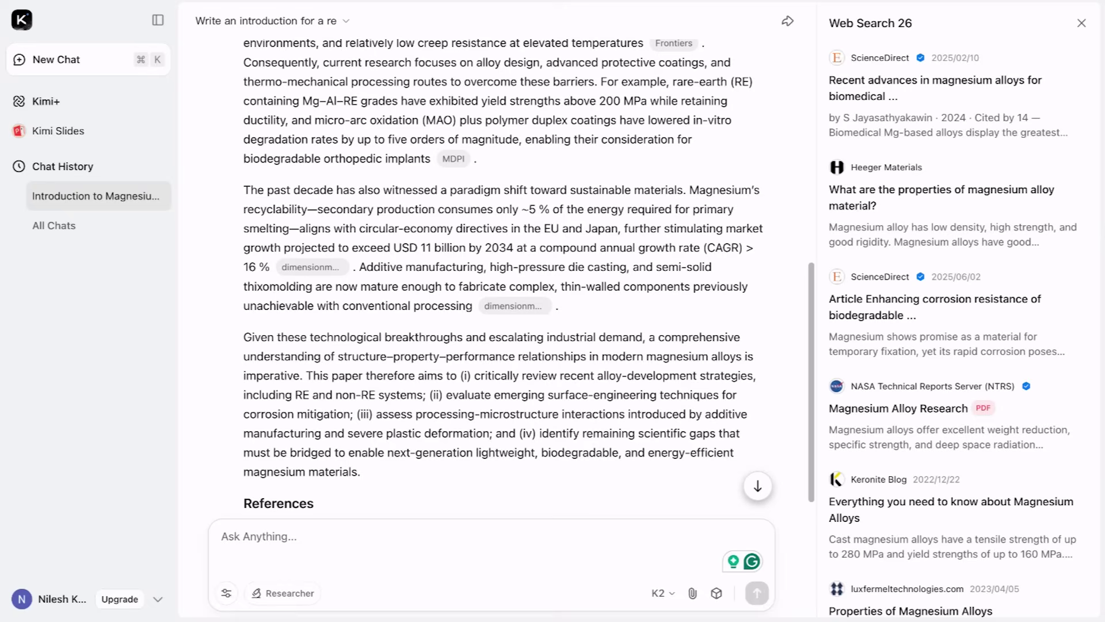
- Start a new chat in OK Computer mode and show its Data Visualization task suggestions
left_click(88, 60)
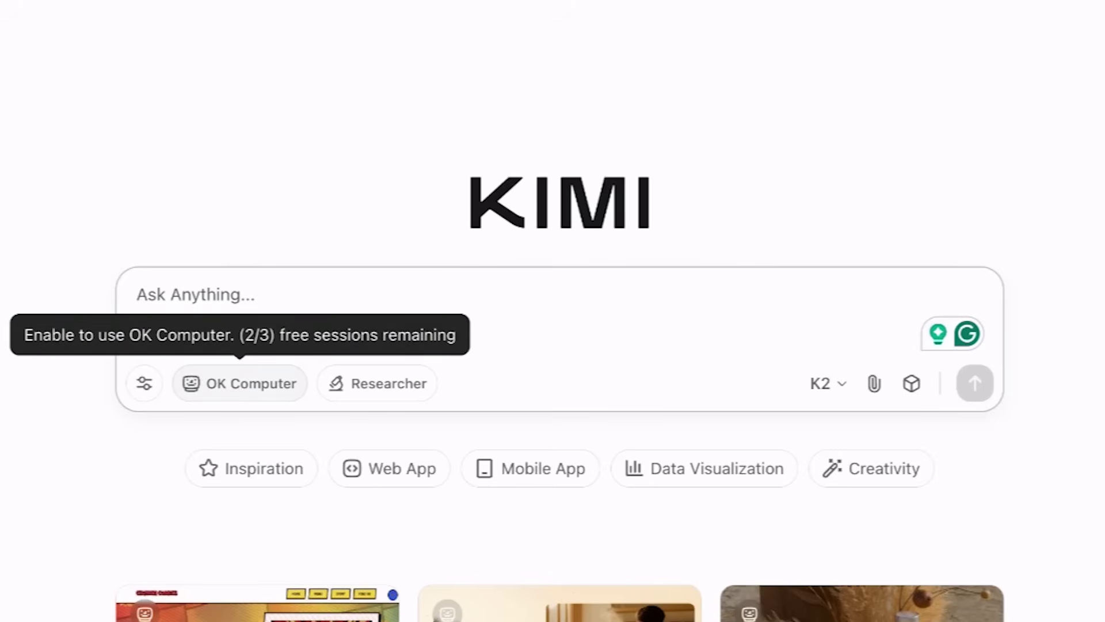
left_click(239, 383)
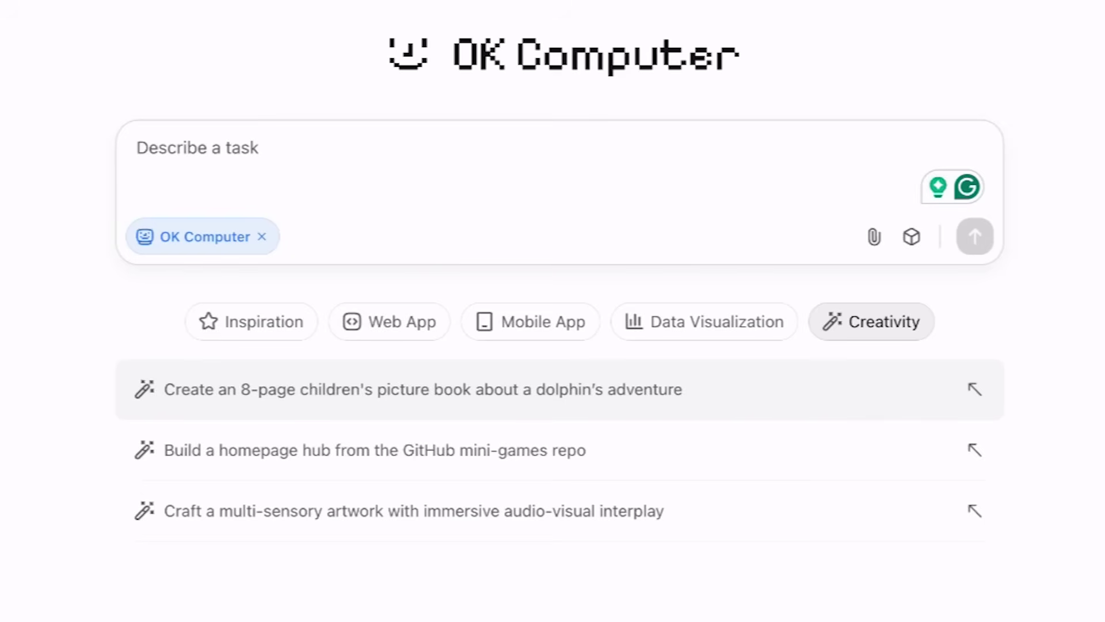
left_click(704, 322)
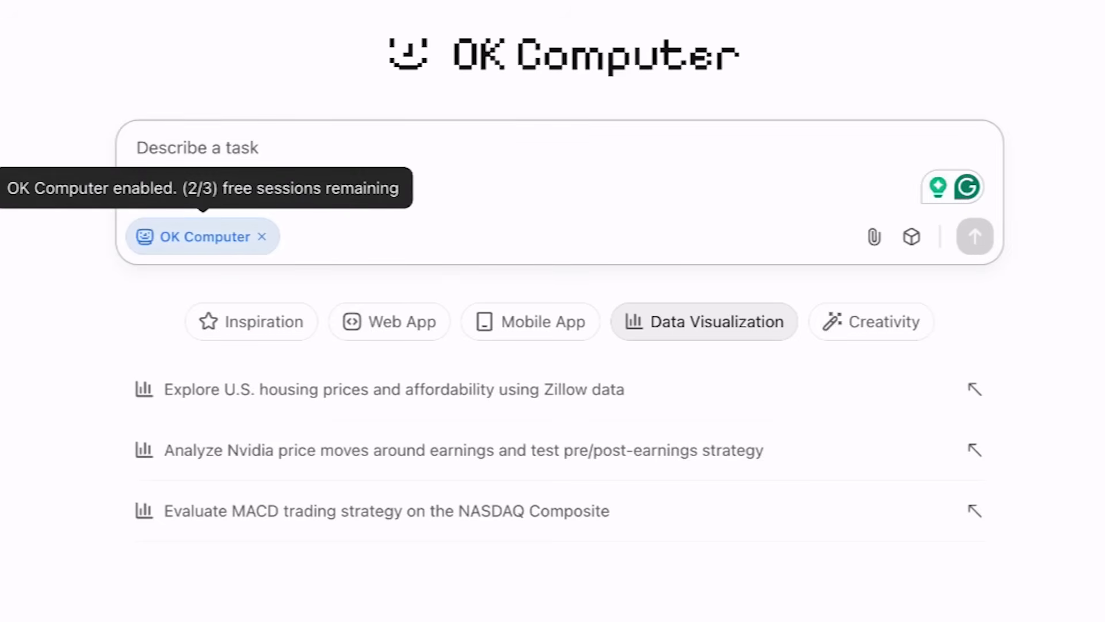
- Switch the new chat from OK Computer to Researcher mode
left_click(261, 237)
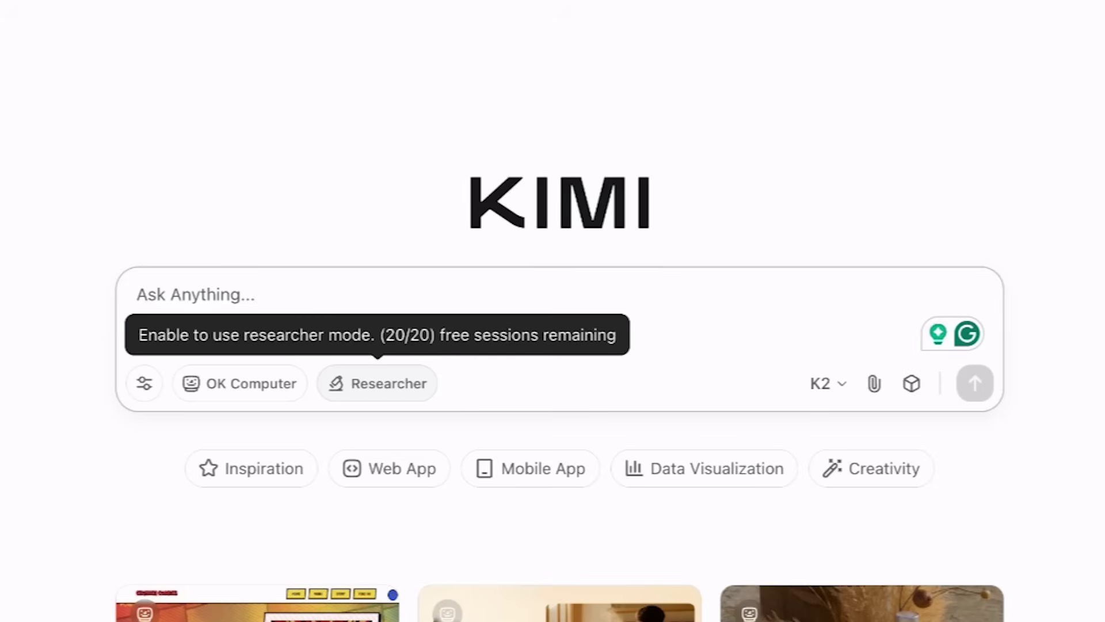
left_click(378, 386)
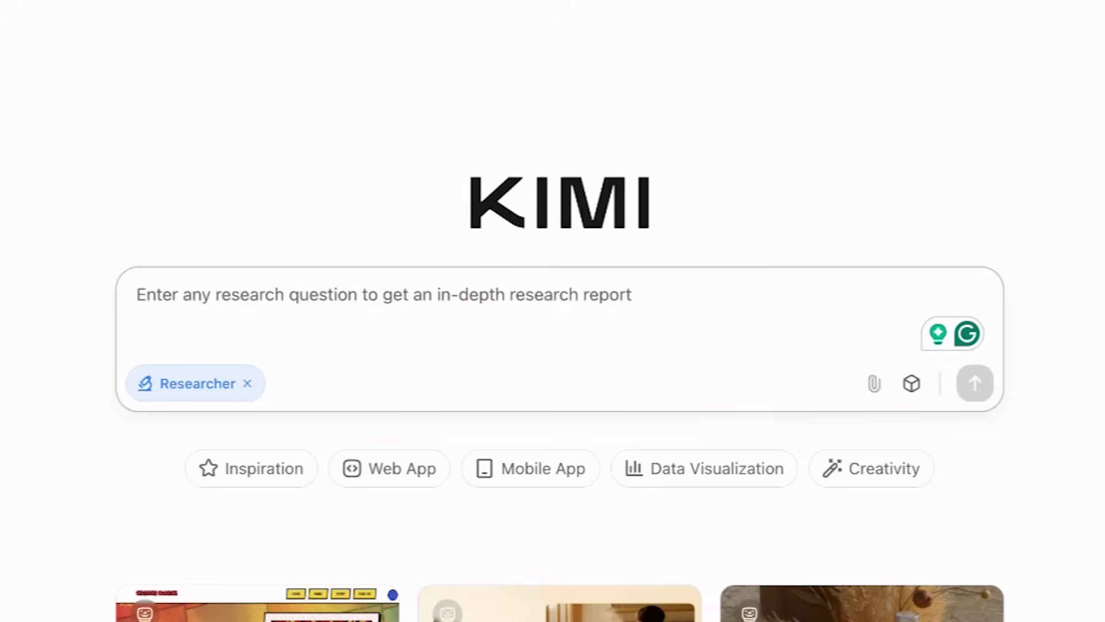
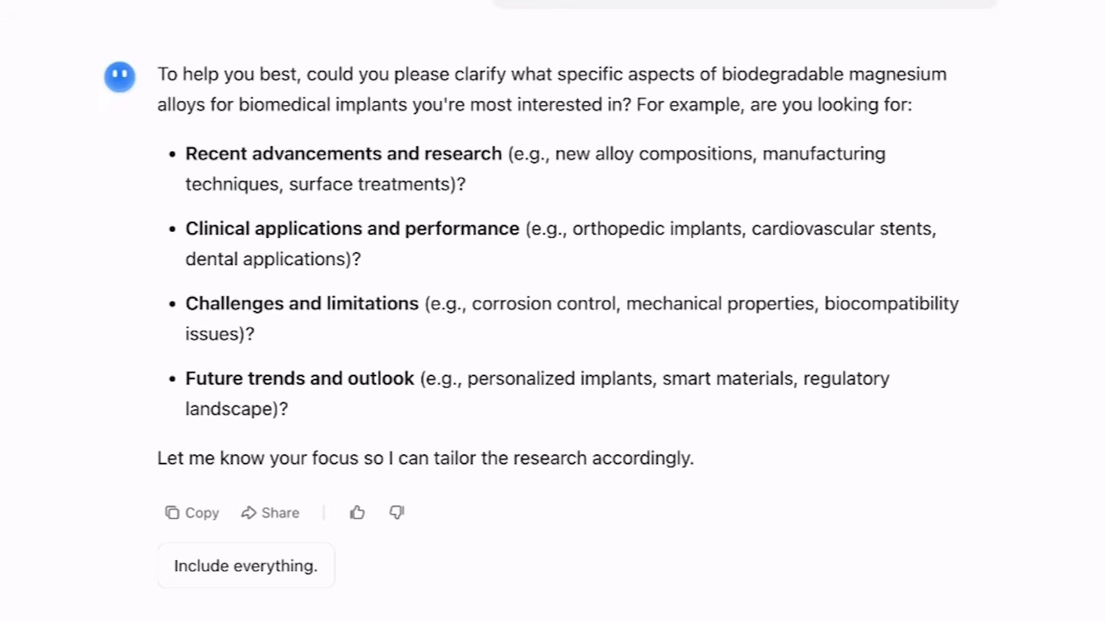
- Begin the reply to the clarifying question with the focus topics "new alloy compositions, new alloy compositions,"
left_click_drag(555, 153, 753, 154)
key("ctrl+c")
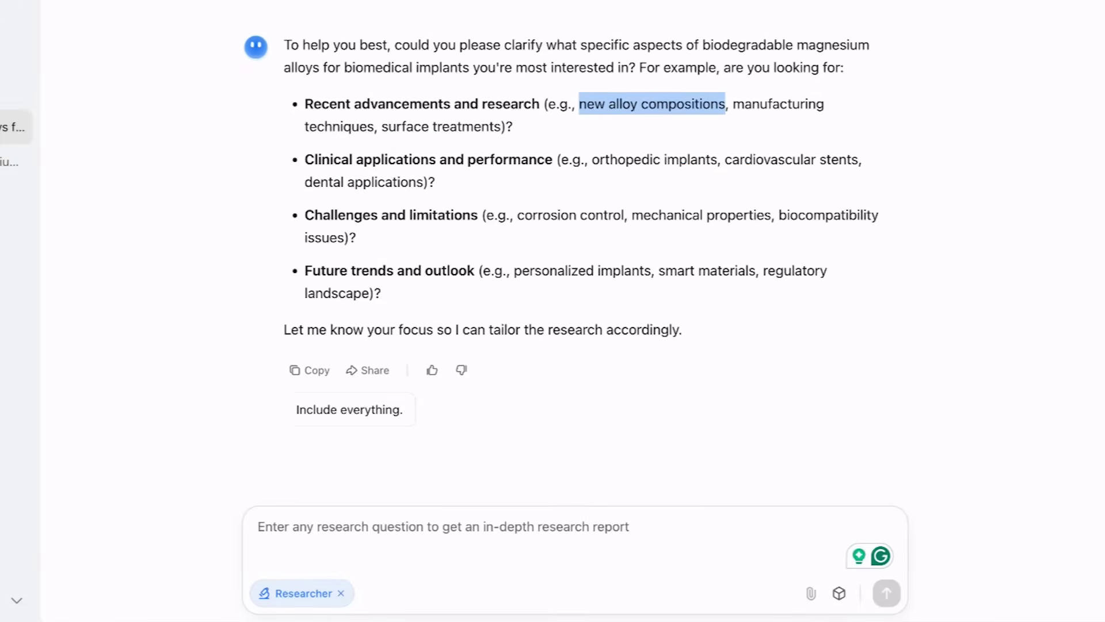
left_click(258, 525)
key("ctrl+v")
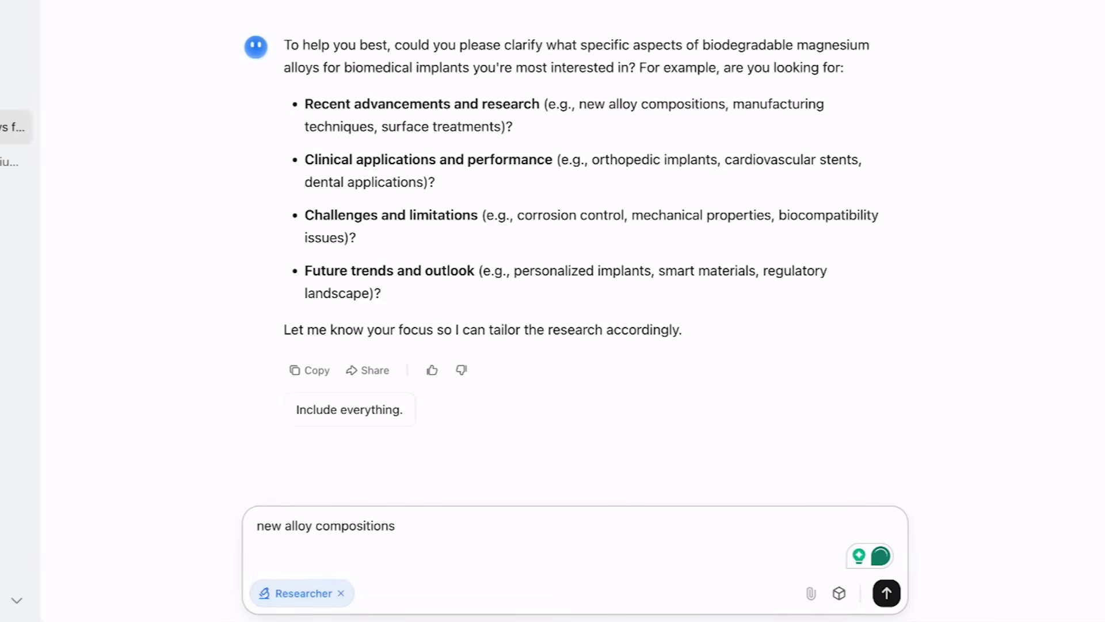
type(",")
left_click_drag(593, 159, 718, 160)
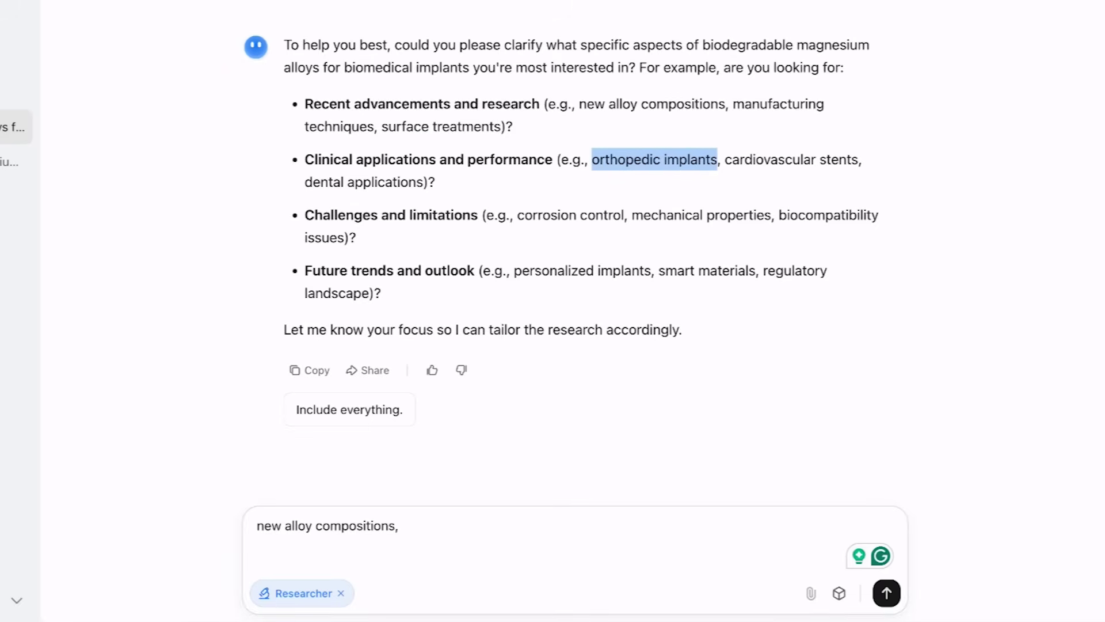
left_click(399, 525)
key("ctrl+v")
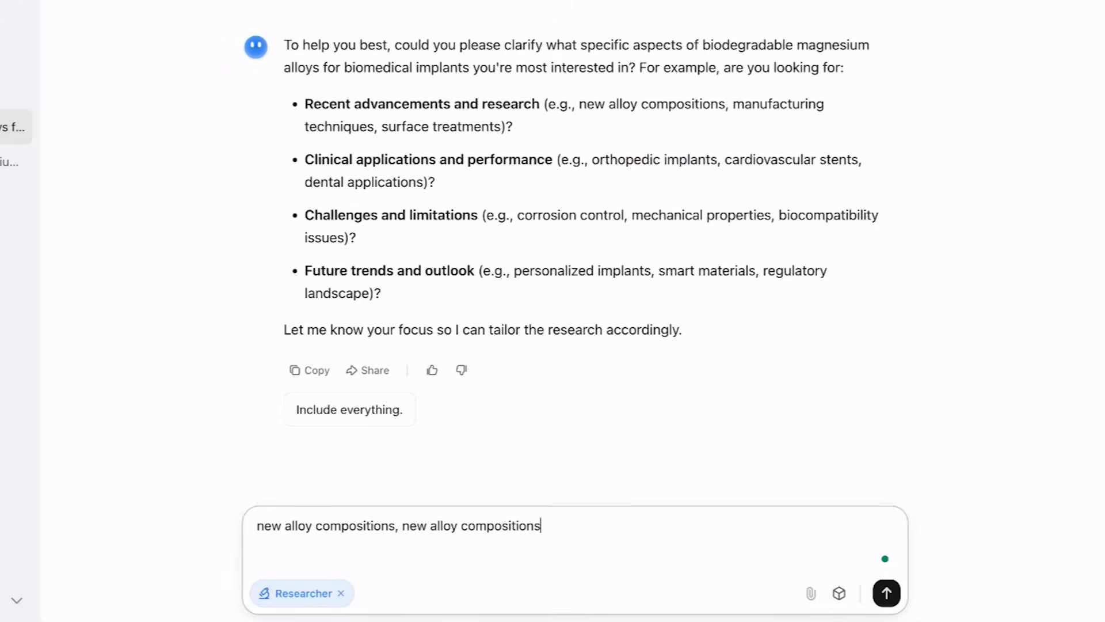
type(",")
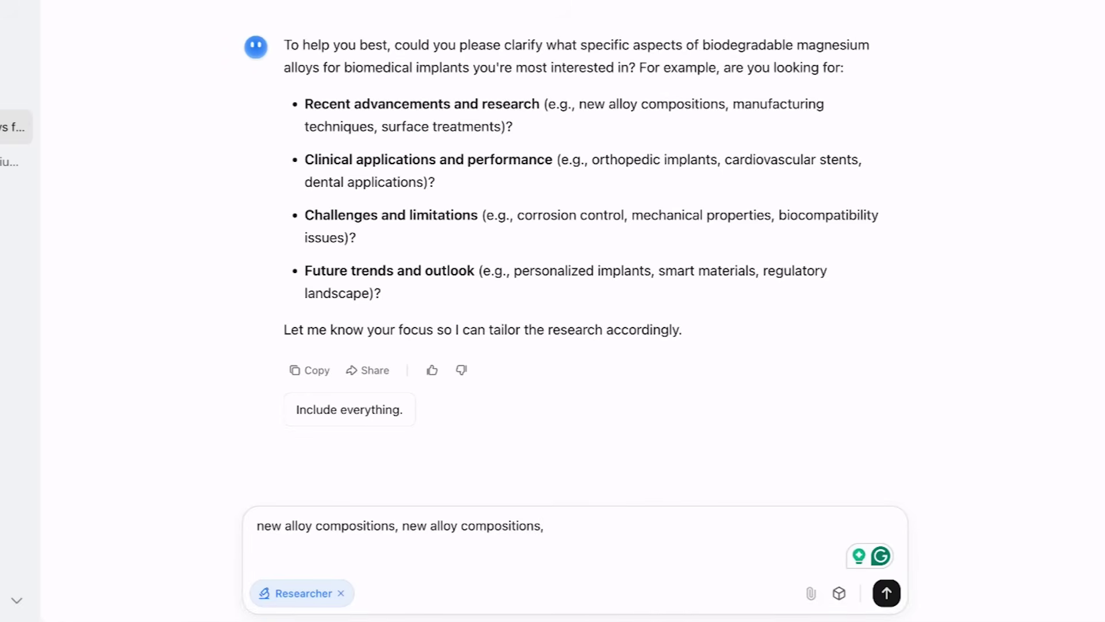
- Add "biocompatibility issues, Personalized implants" to the reply, send it to start the research, and highlight the progress notice
left_click_drag(778, 215, 344, 237)
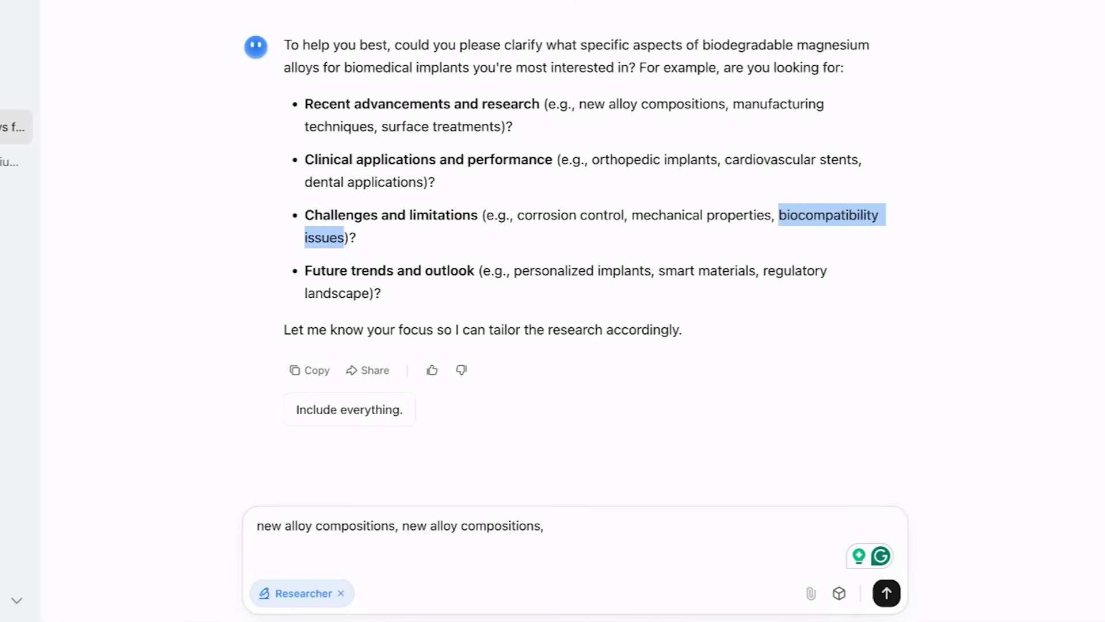
key("ctrl+c")
left_click(545, 525)
key("ctrl+v")
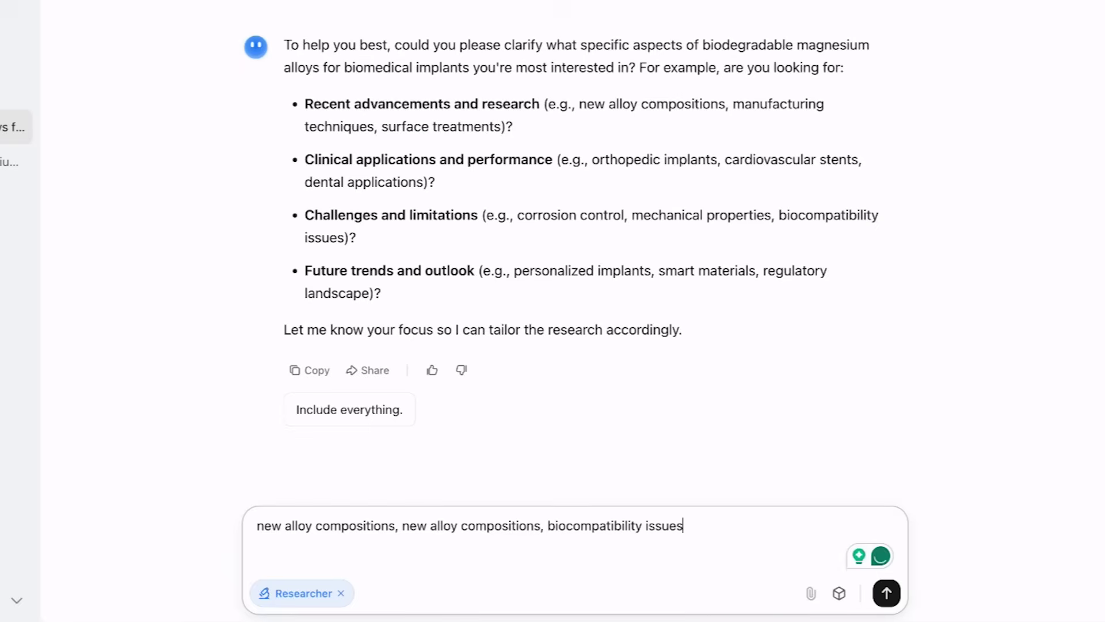
left_click_drag(305, 271, 651, 270)
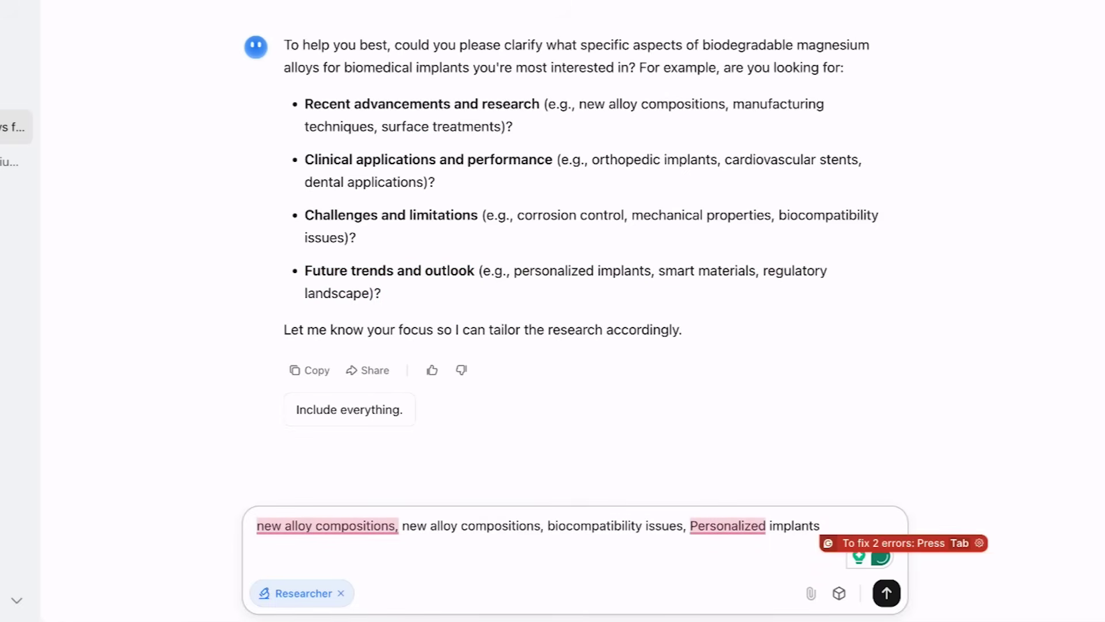
key("Return")
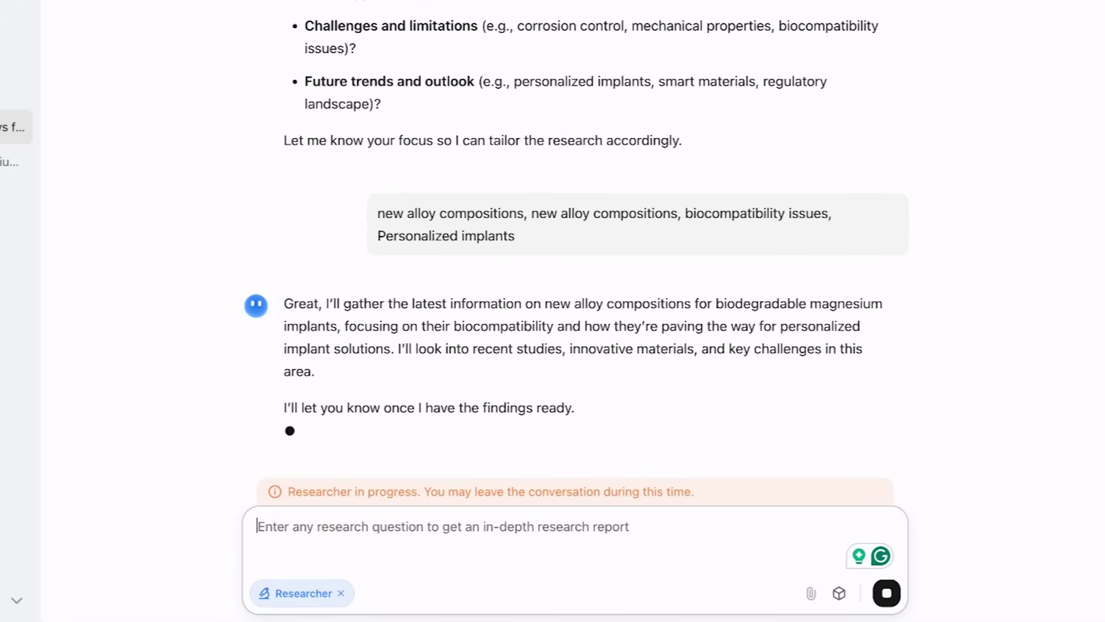
left_click_drag(288, 491, 694, 492)
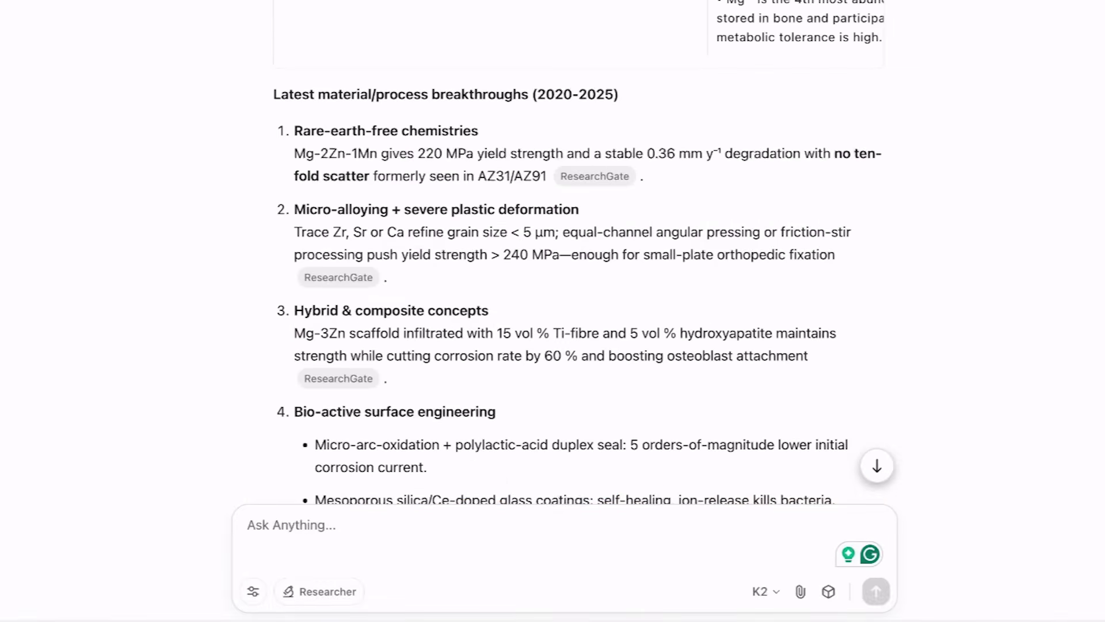
- Read the research report's sections on latest material breakthroughs, clinical translation record and remaining hurdles
scroll(579, 252, "down", 1)
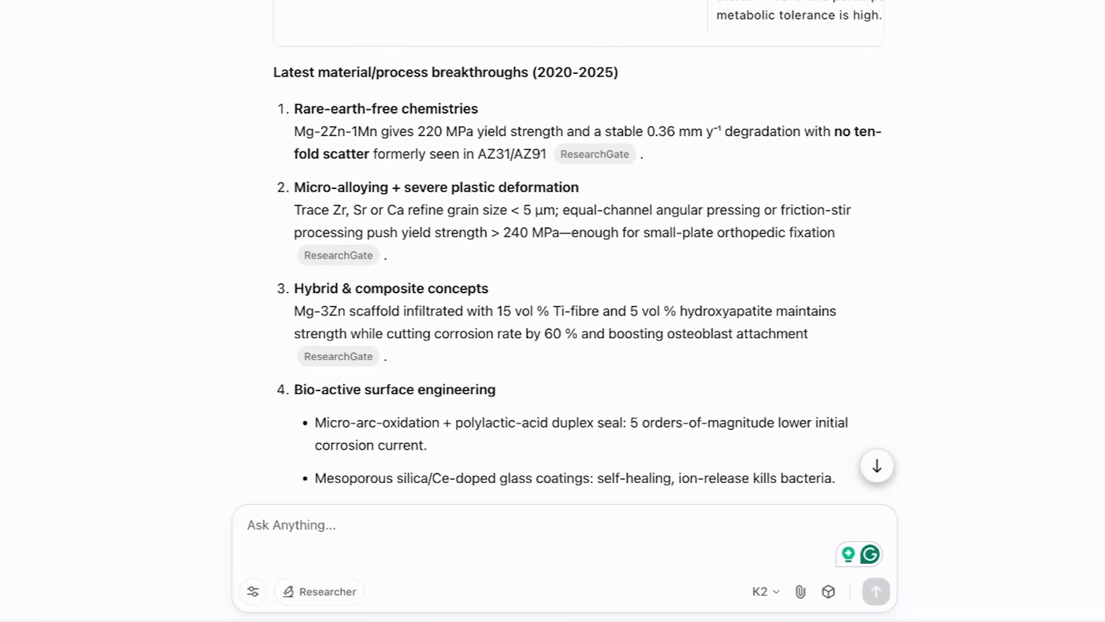
scroll(471, 247, "down", 10)
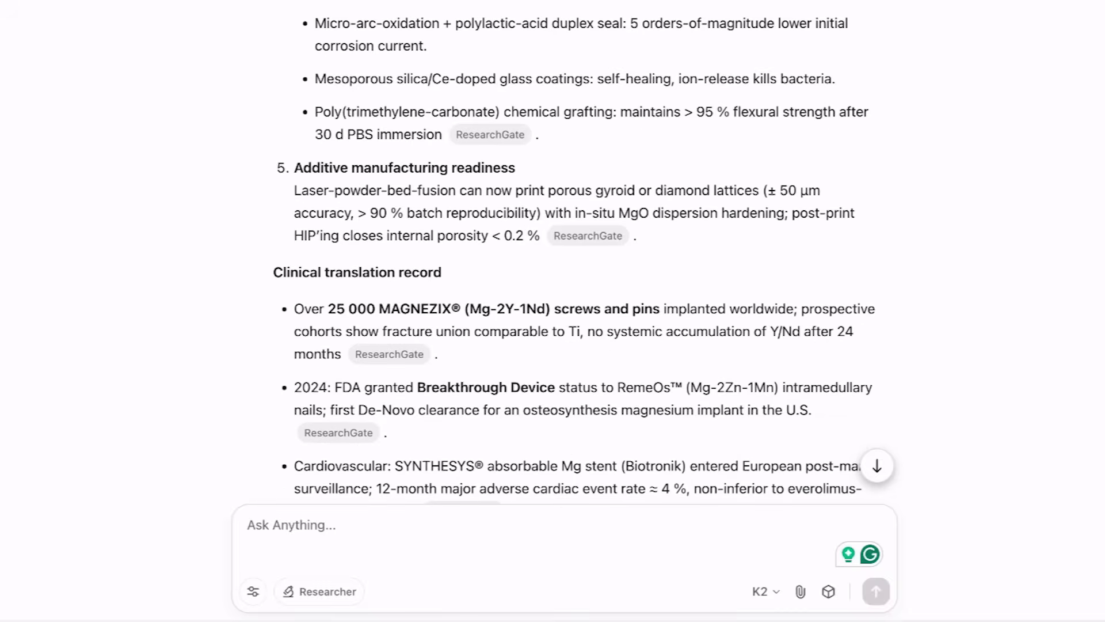
scroll(578, 256, "down", 2)
scroll(579, 252, "down", 4)
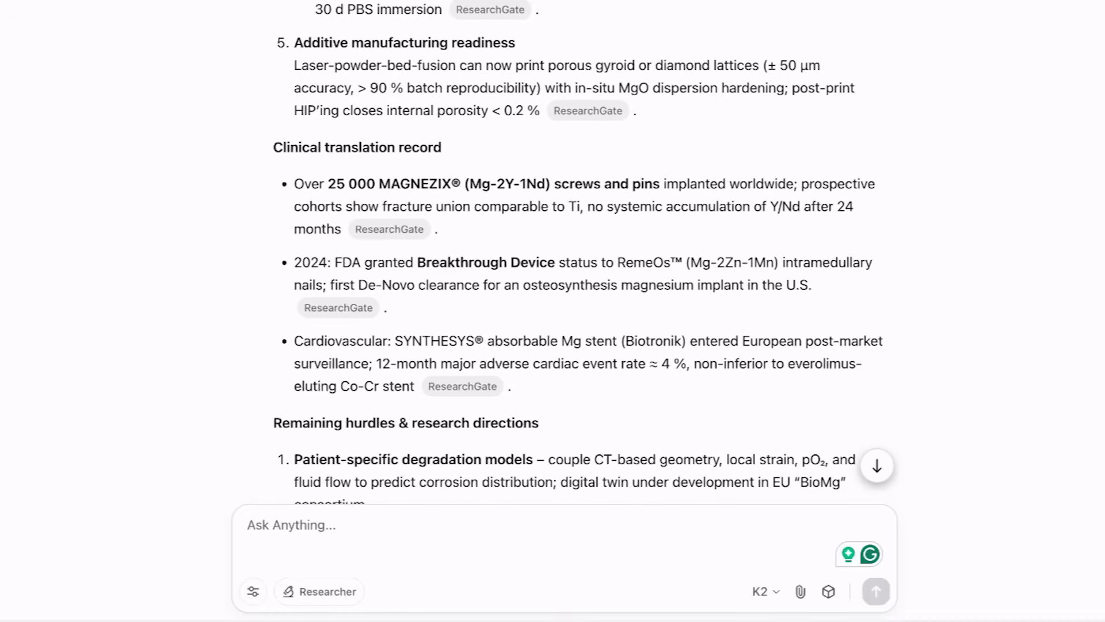
scroll(577, 253, "down", 10)
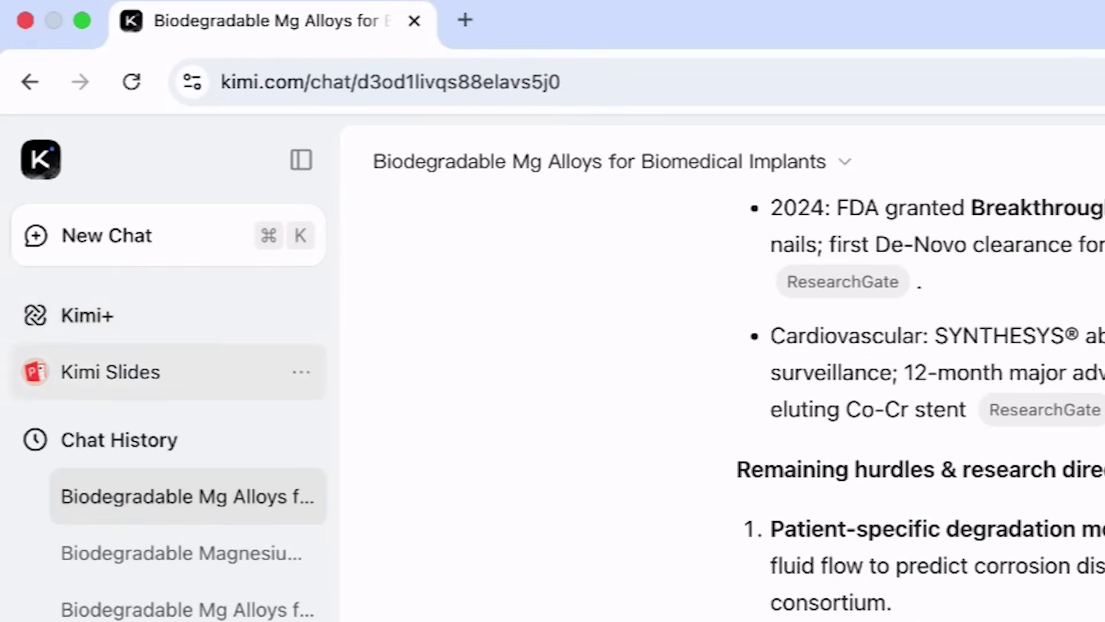
- Generate a Kimi Slides deck from the "Report on psychology of social media use" suggestion, using Adaptive Mode and the "Innovative Approaches in Education" template
left_click(110, 372)
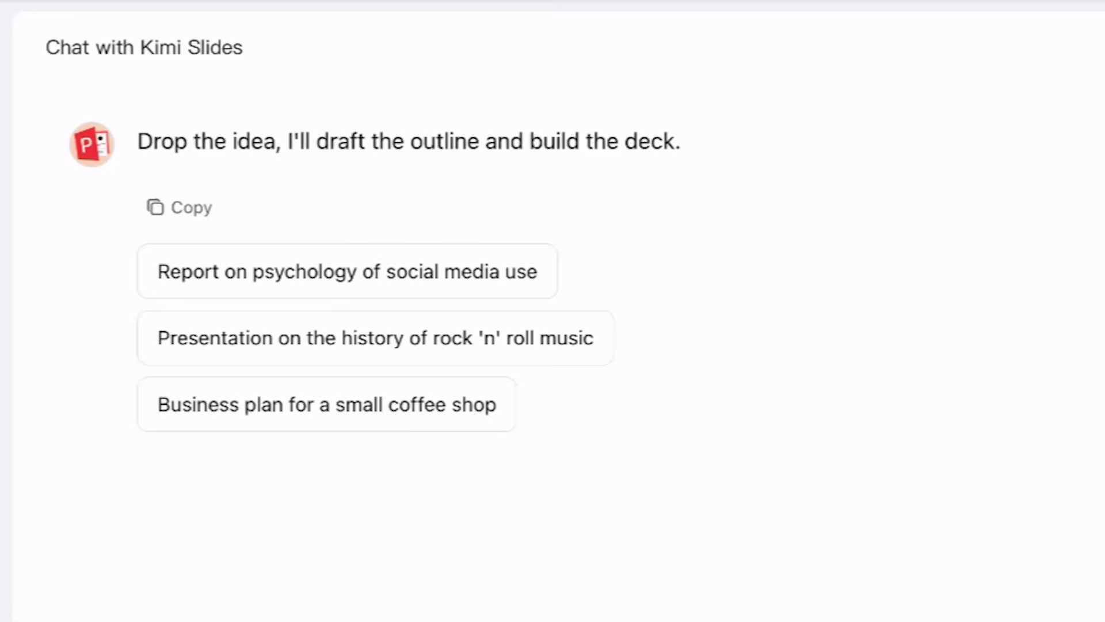
left_click(412, 278)
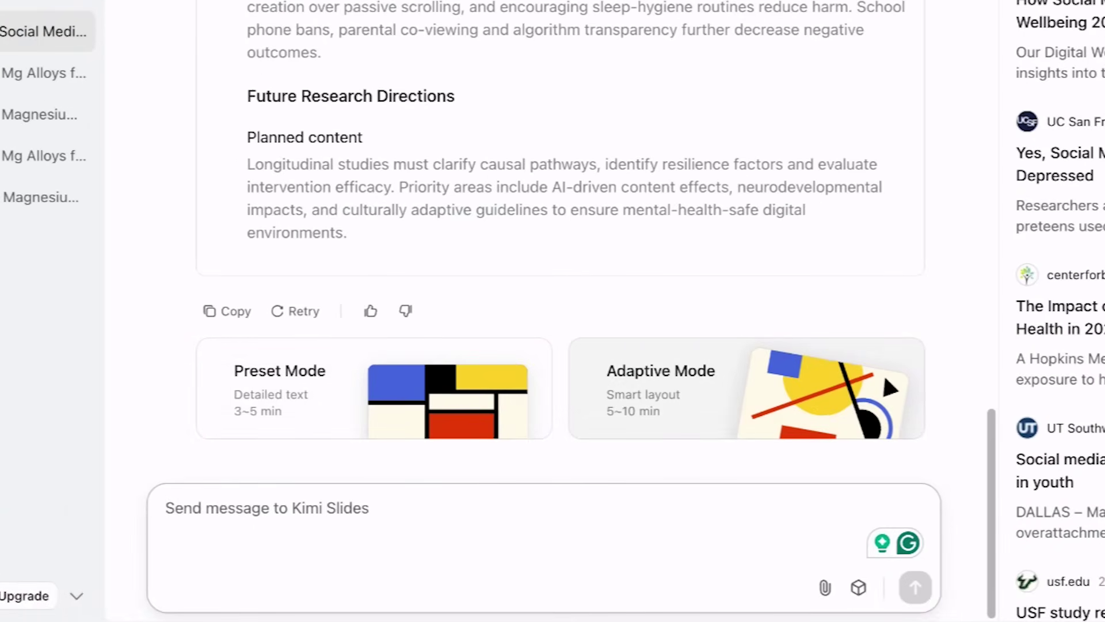
left_click(699, 389)
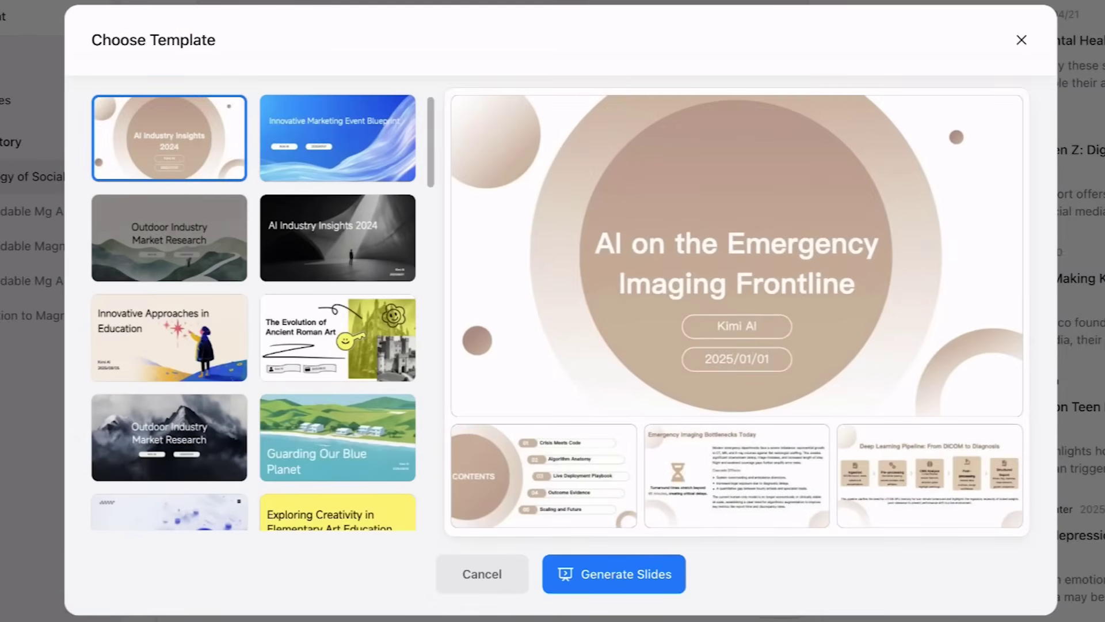
left_click(169, 337)
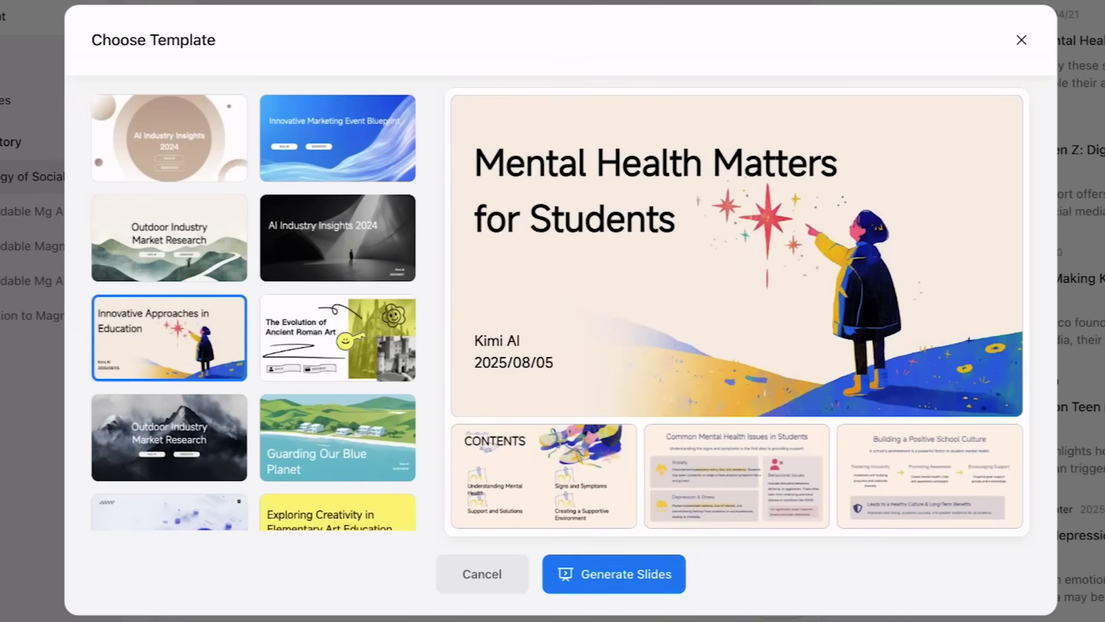
left_click(614, 576)
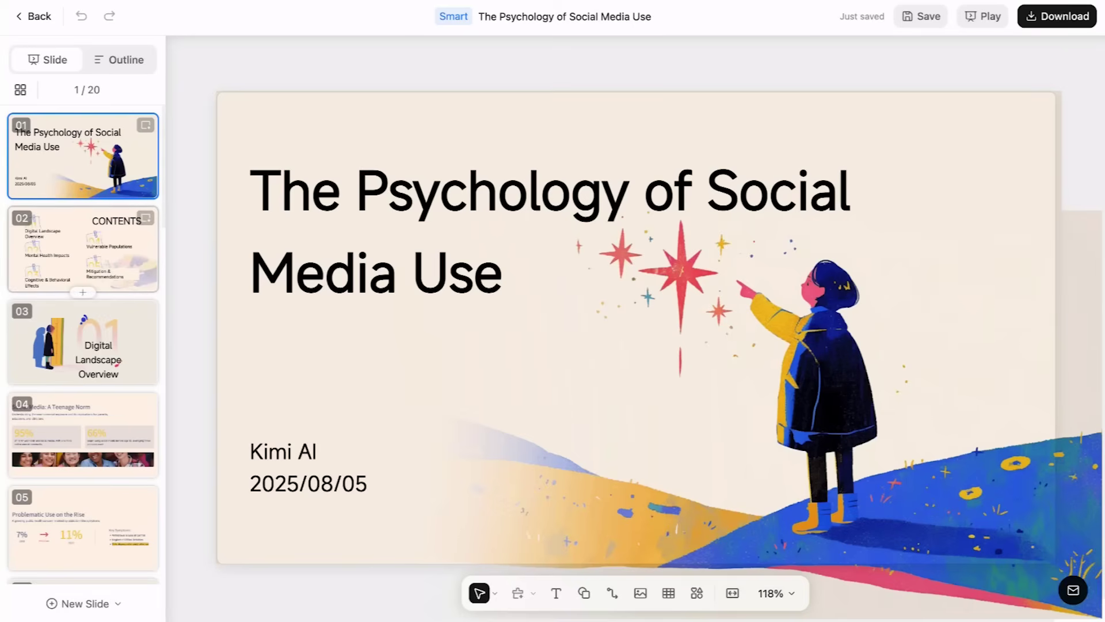
- Go to slide 4 of the generated deck and select its 95% figure and the description text below it
key("Down")
key("Down")
key("Down")
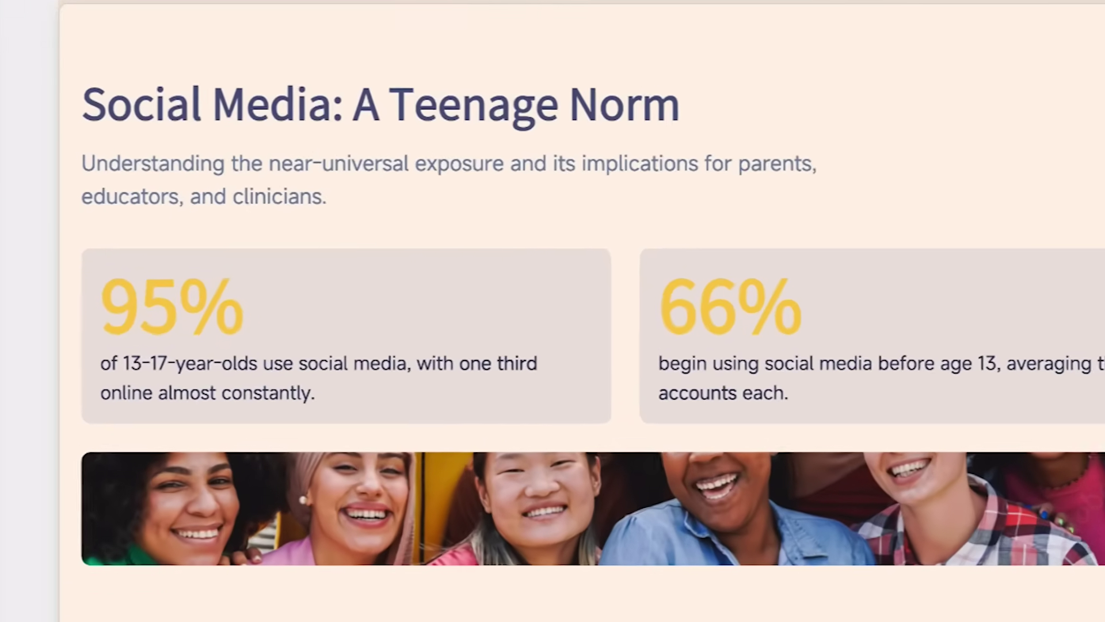
left_click(352, 317)
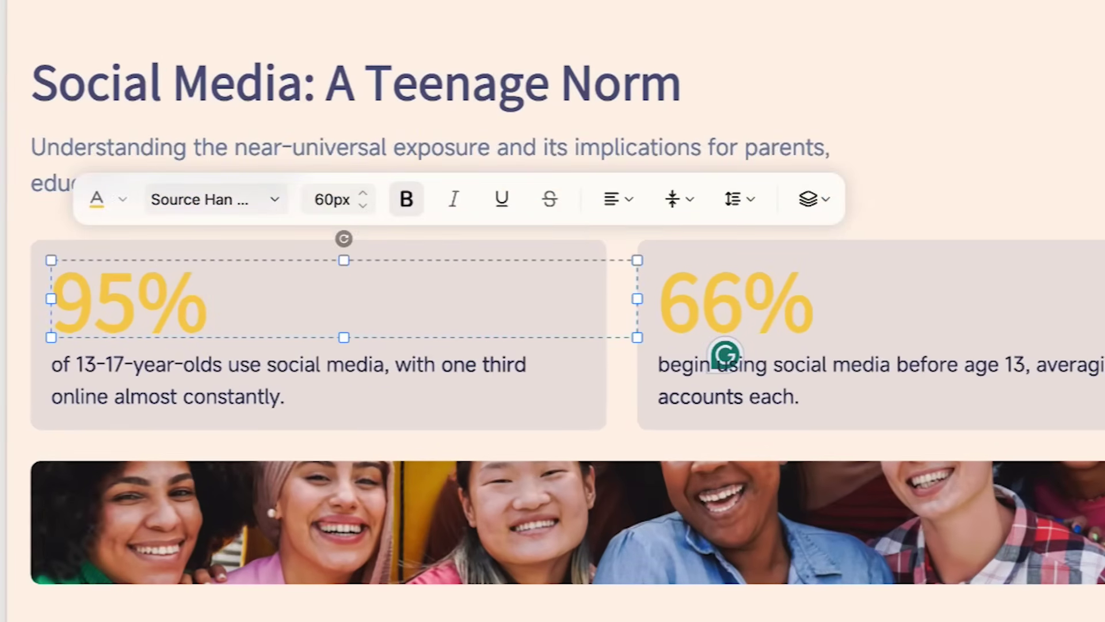
left_click(284, 396)
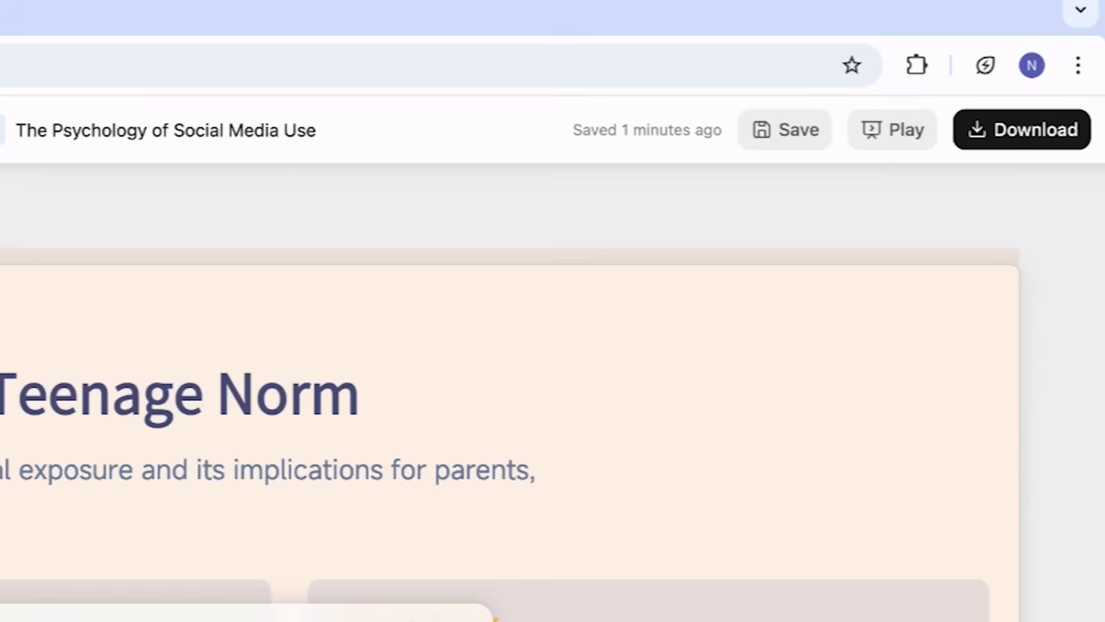
- Download the deck as a PPT with embedded fonts and slide transitions enabled, and check the file in PowerPoint before returning to the browser
left_click(1021, 129)
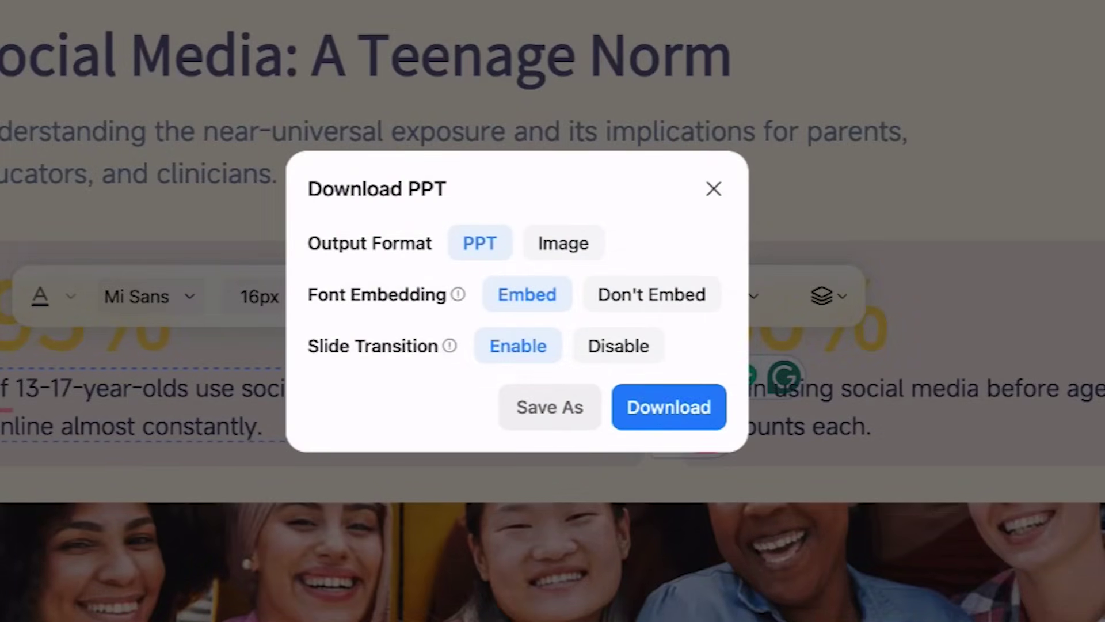
left_click(668, 406)
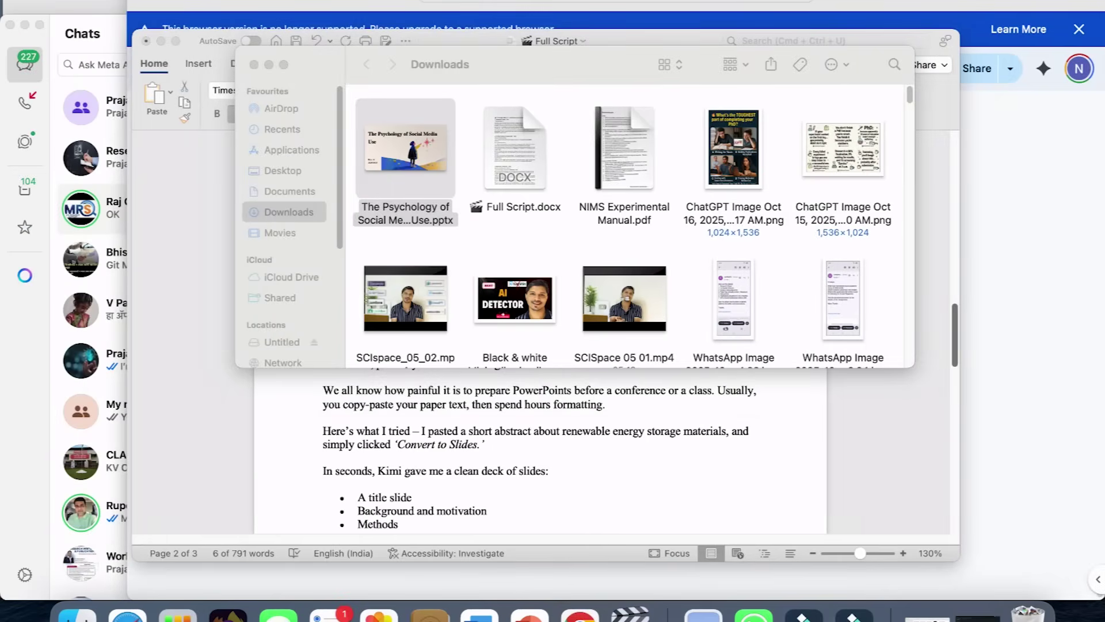
double_click(406, 161)
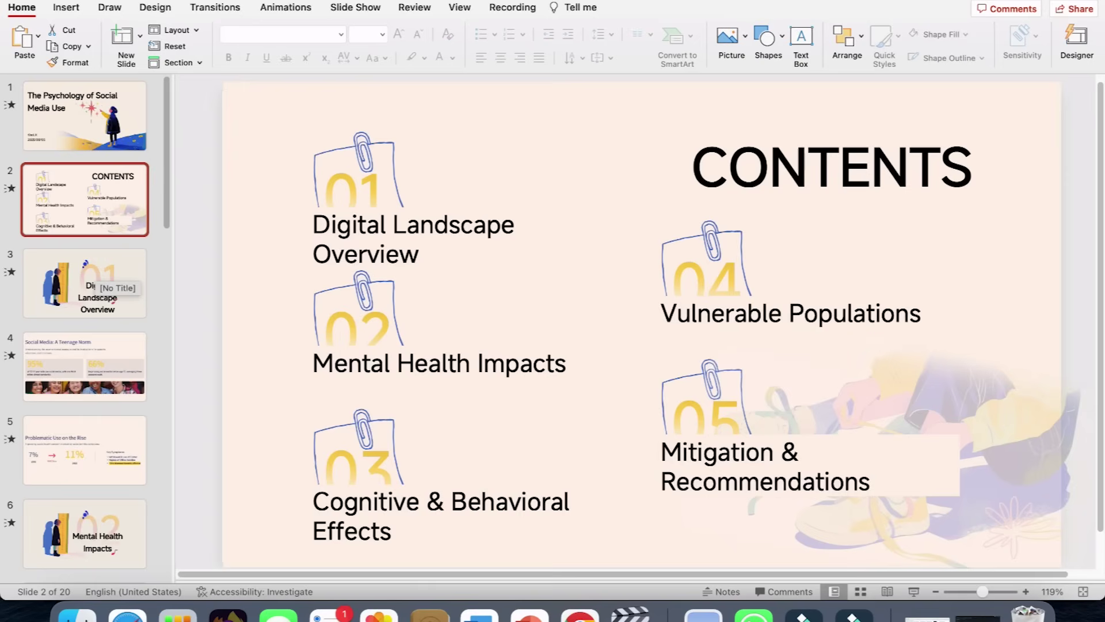
left_click(580, 615)
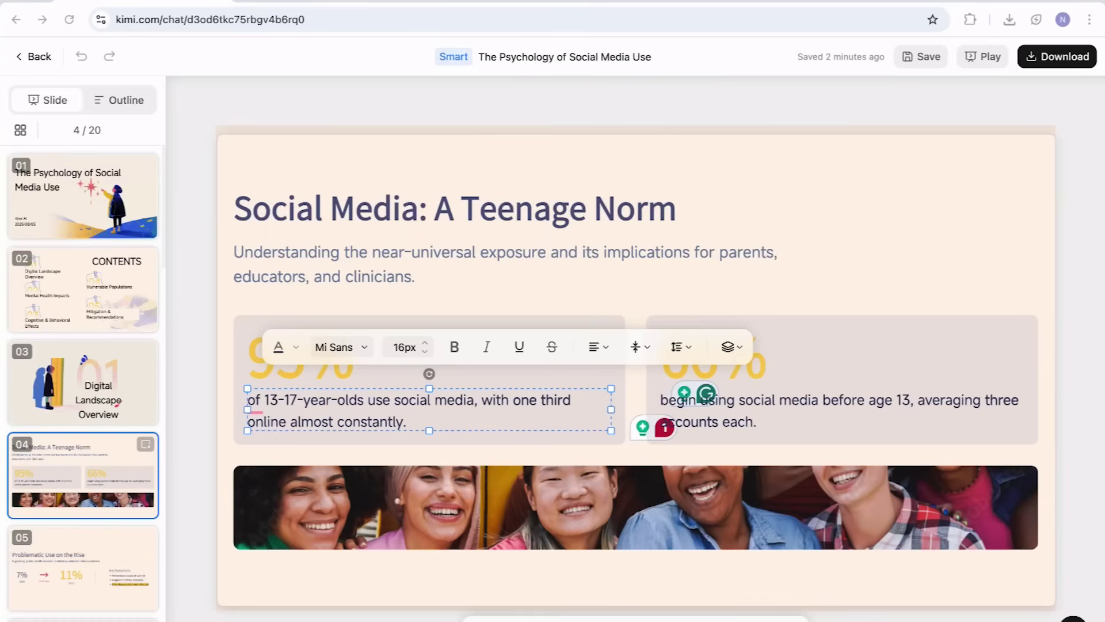